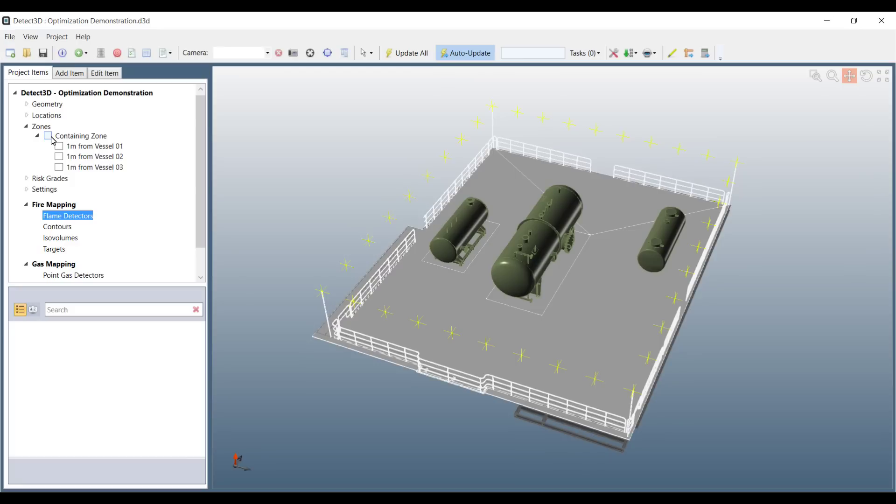
# - Show the Containing Zone and the 1m from Vessel 01, 02 and 03 zones in the 3D model
pyautogui.click(48, 135)
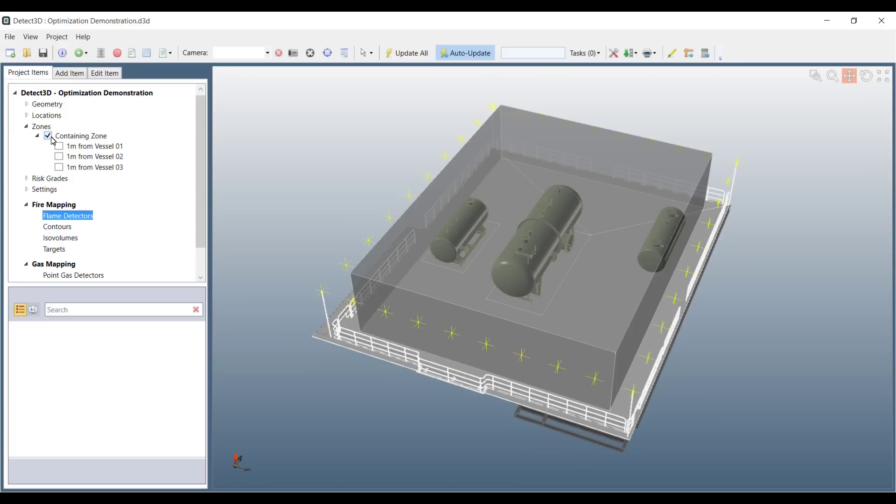
pyautogui.click(59, 146)
pyautogui.click(59, 157)
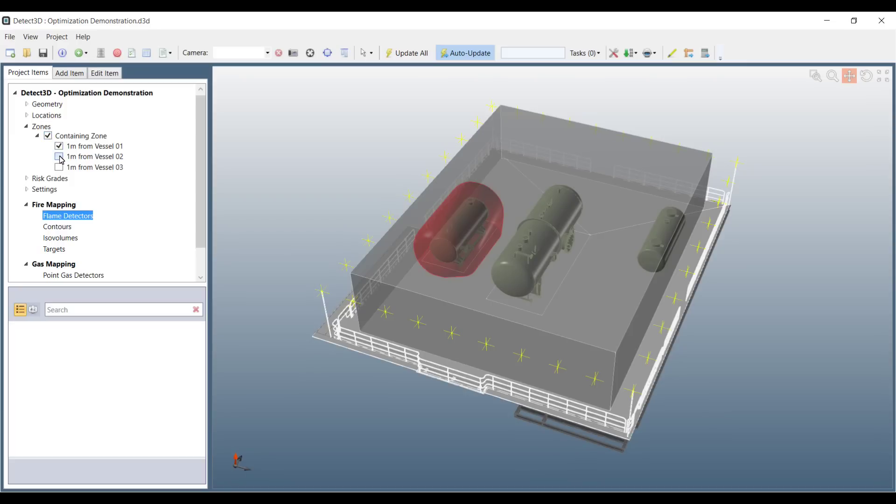
pyautogui.click(59, 167)
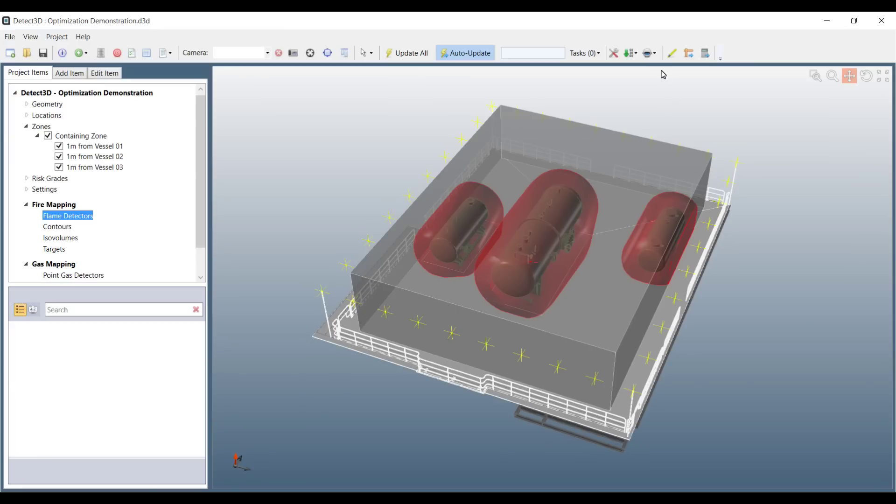
# - Open the Optimization Controller for the Containing Zone and move it aside so part of the model stays visible
pyautogui.click(650, 53)
pyautogui.click(658, 70)
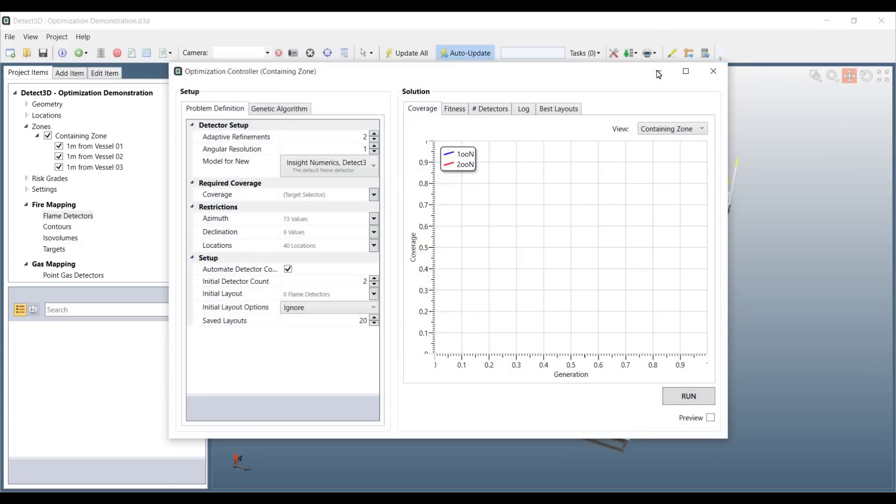
pyautogui.moveTo(602, 78); pyautogui.dragTo(435, 86)
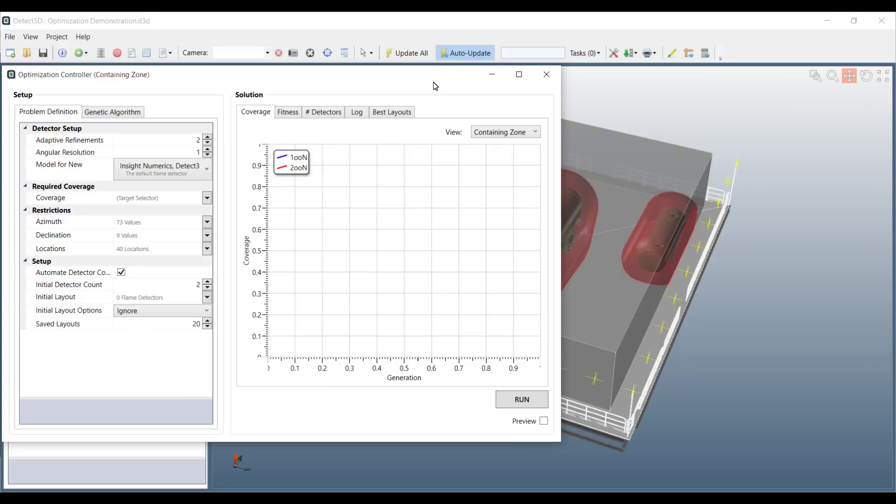
# - Set the 2ooN target coverage of 1m from Vessel 01 to 80% and check the targets for Vessels 02 and 03
pyautogui.click(207, 199)
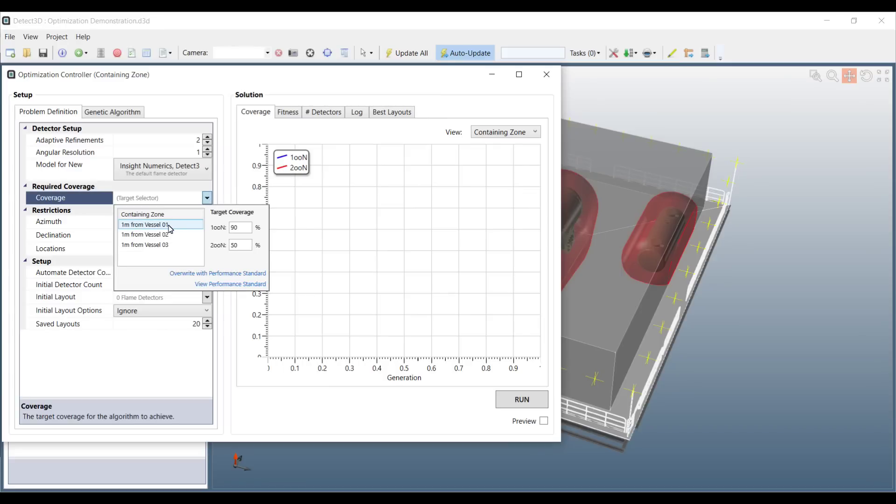
pyautogui.click(170, 229)
pyautogui.doubleClick(240, 246)
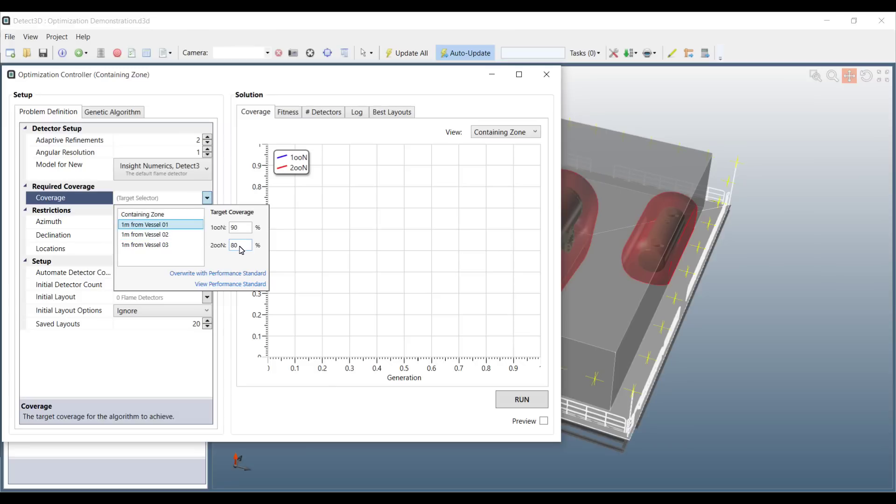
pyautogui.write('80')
pyautogui.click(154, 235)
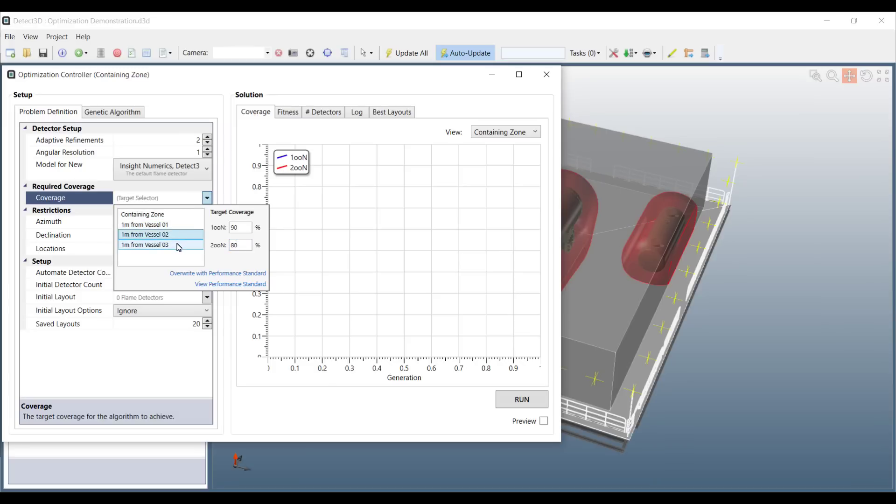
pyautogui.click(179, 246)
pyautogui.click(64, 230)
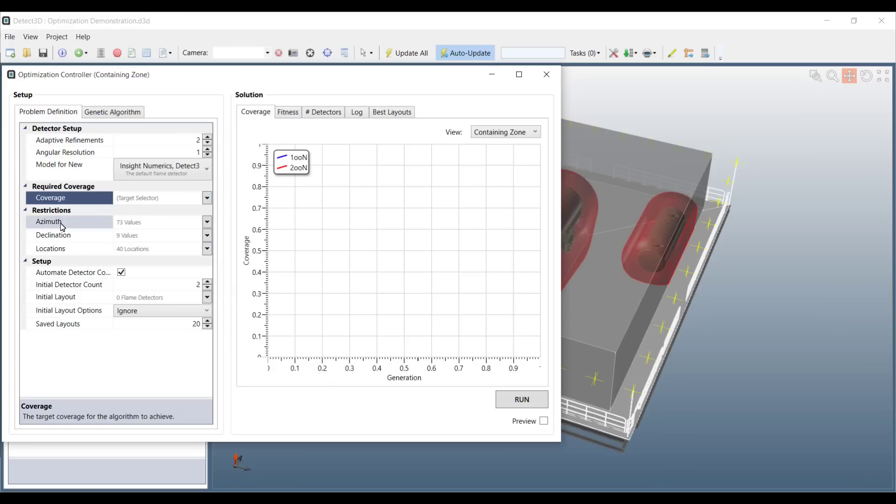
# - Review the azimuth restriction and the allowable declination angles for the optimization
pyautogui.click(69, 227)
pyautogui.click(72, 235)
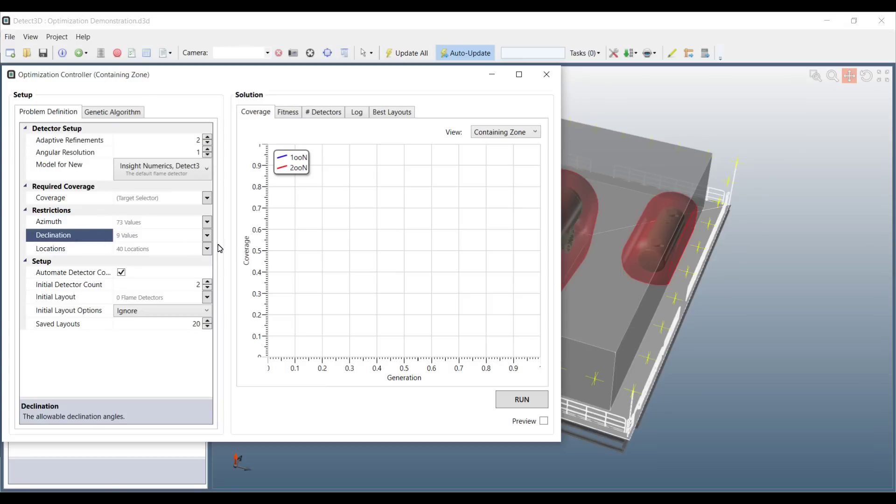
pyautogui.click(207, 236)
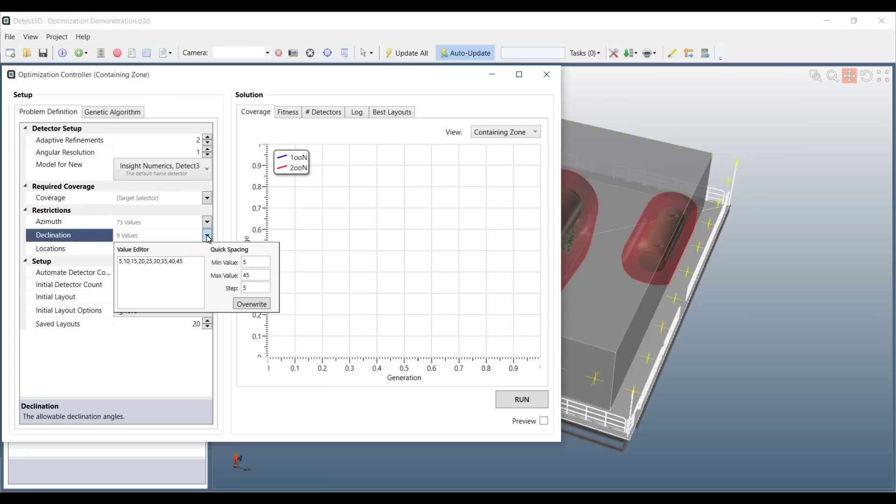
pyautogui.click(90, 241)
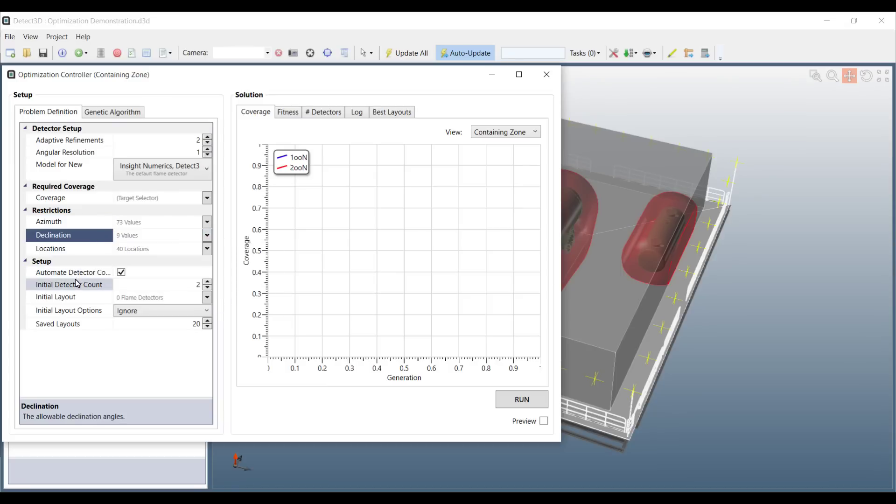
# - Run the detector layout optimization with the preview enabled to show candidate layouts in the 3D model
pyautogui.click(522, 399)
pyautogui.click(544, 421)
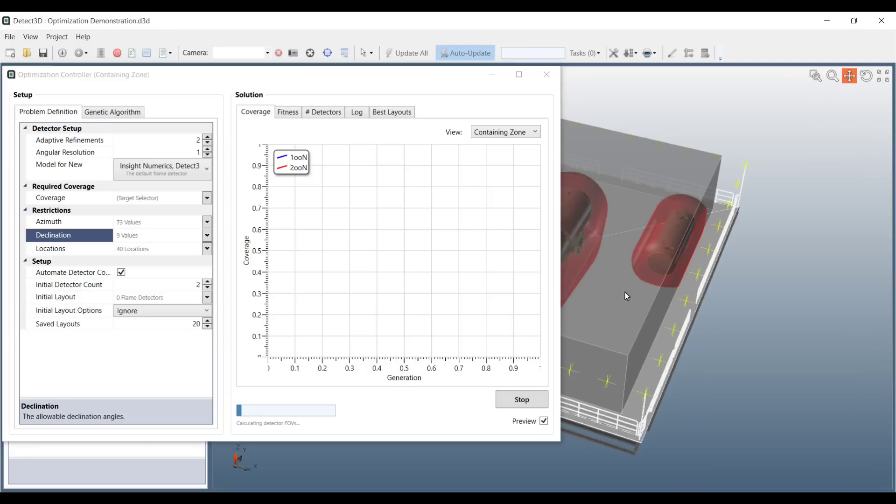
pyautogui.scroll(-5, 728, 296)
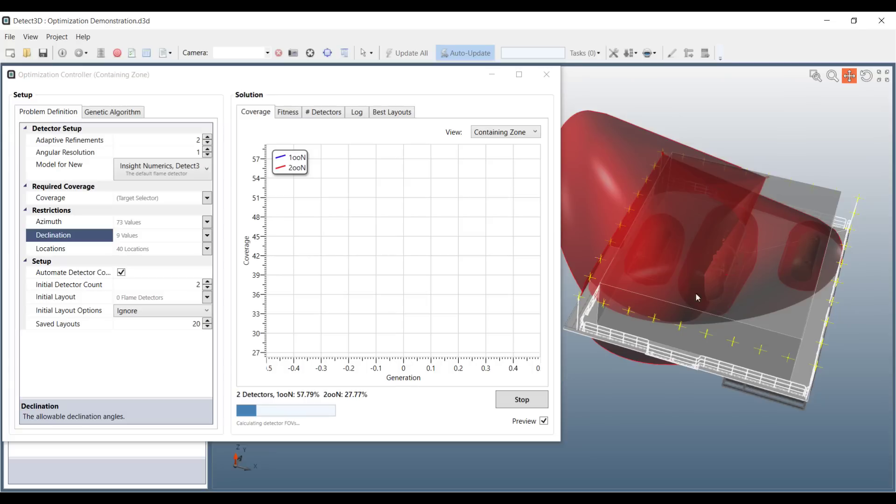
pyautogui.moveTo(704, 326); pyautogui.dragTo(706, 177)
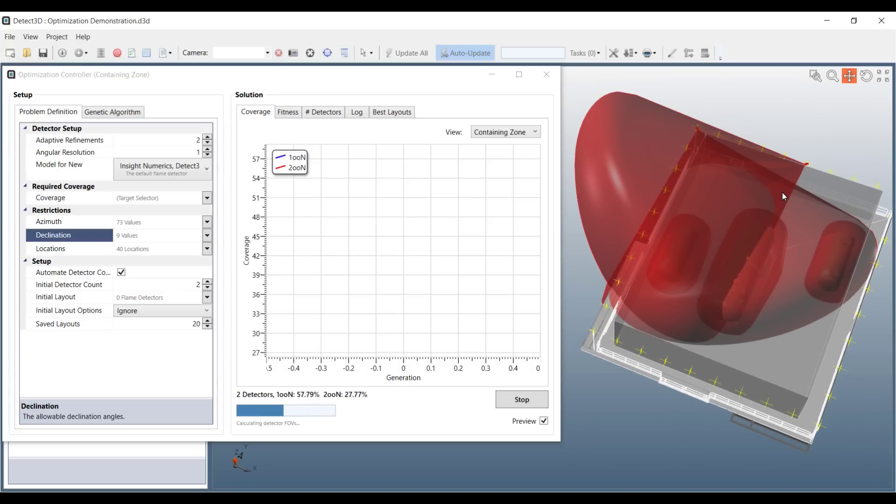
pyautogui.scroll(-3, 766, 297)
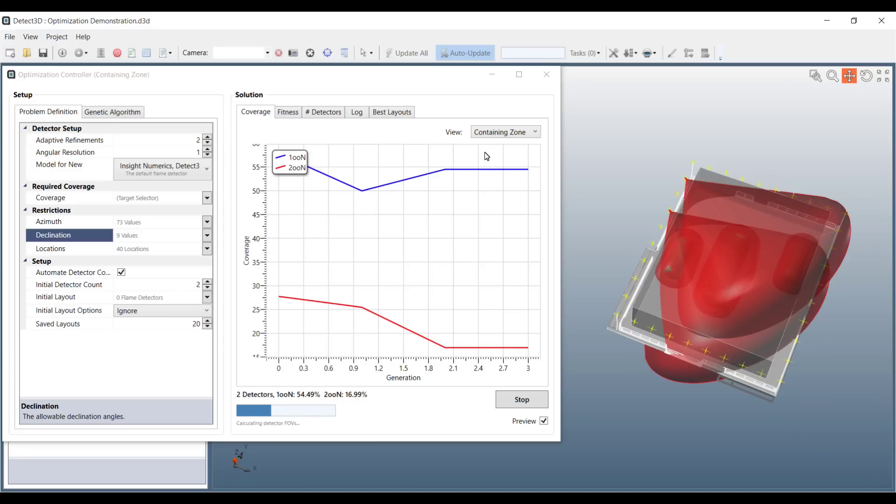
# - Examine the coverage chart for each of the 1m from Vessel 01, 02 and 03 zones in turn
pyautogui.click(502, 137)
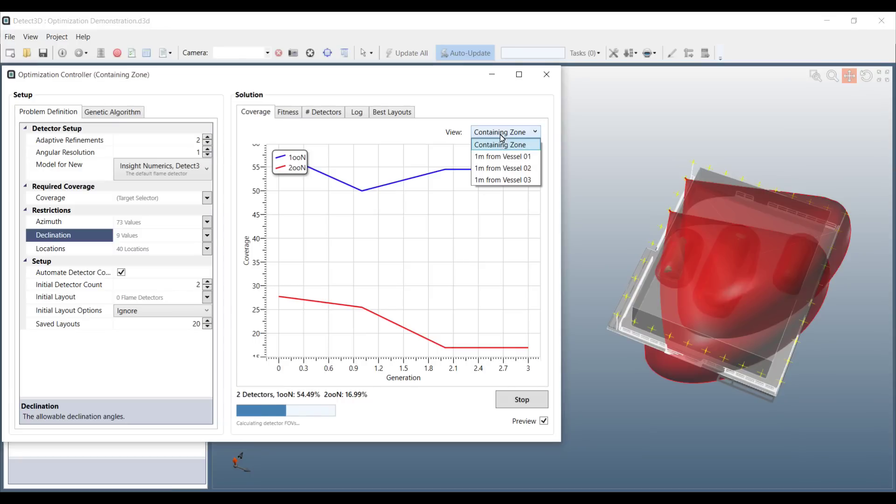
pyautogui.click(502, 159)
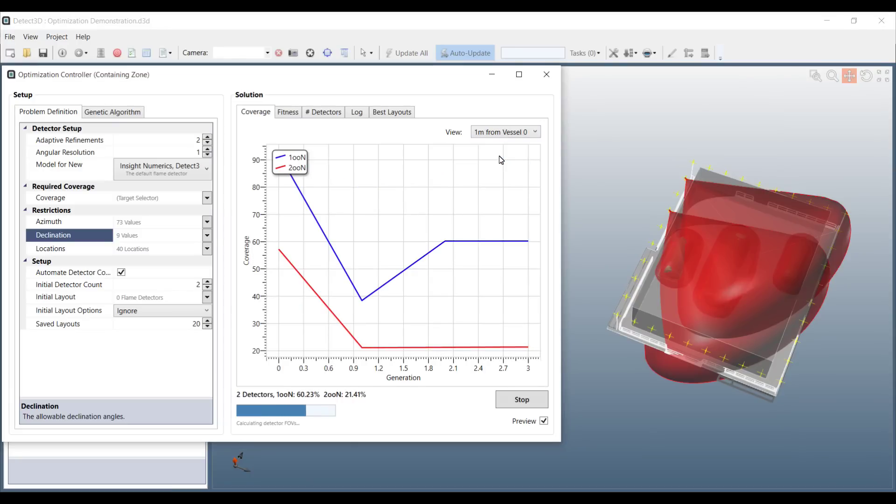
pyautogui.click(503, 133)
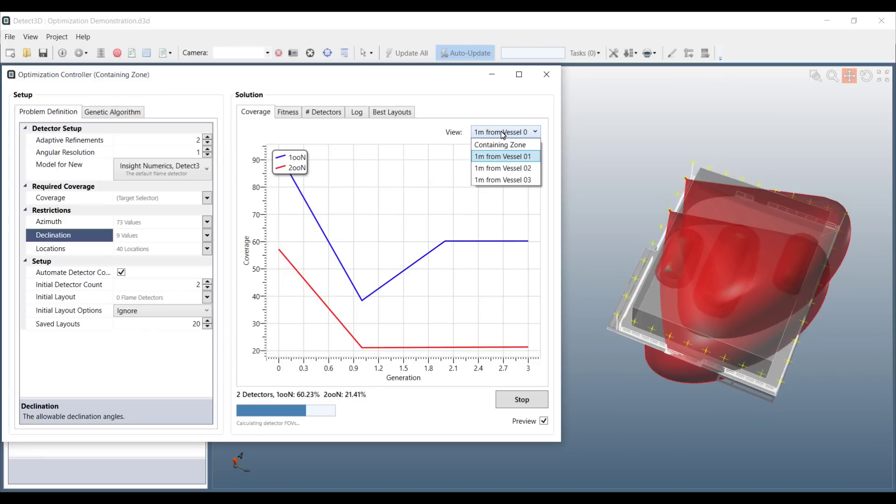
pyautogui.click(504, 169)
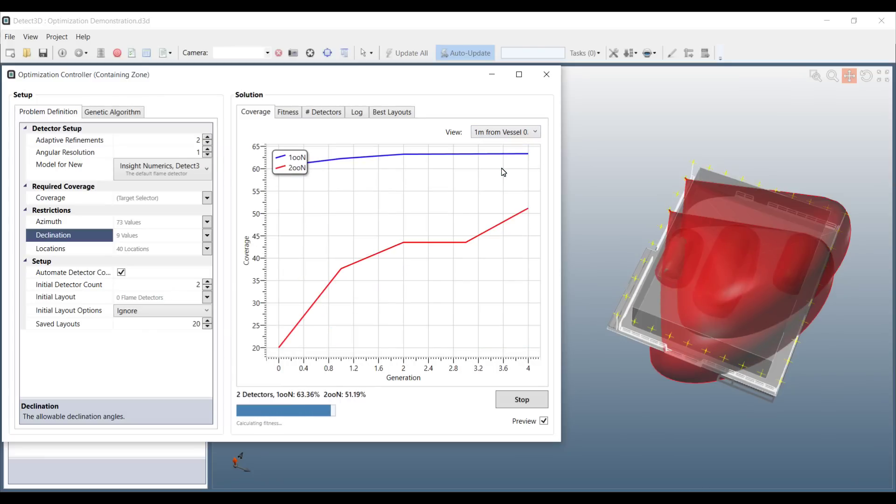
pyautogui.click(504, 138)
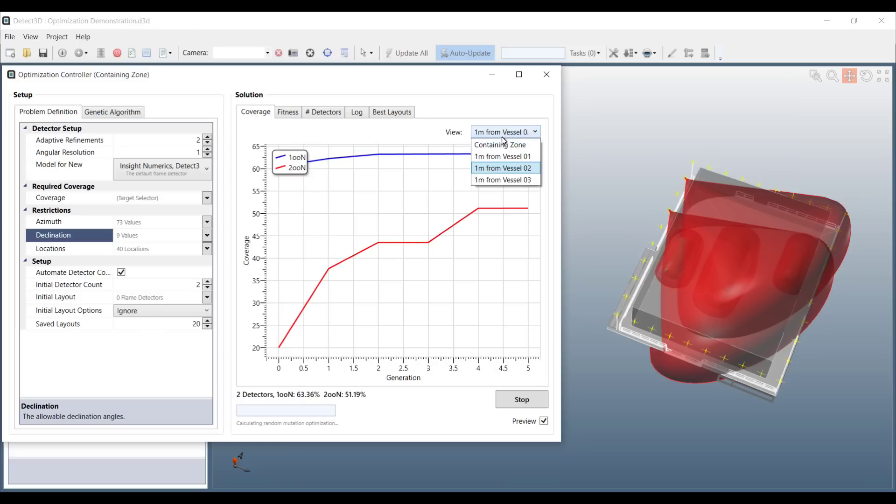
pyautogui.click(503, 181)
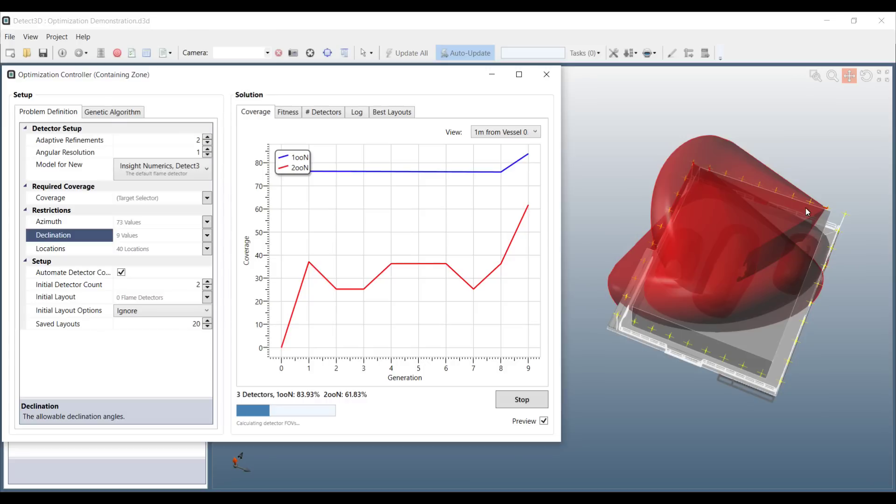
# - Inspect the previewed layout in 3D and recheck the coverage charts for 1m from Vessel 02 and Vessel 01
pyautogui.moveTo(725, 236); pyautogui.dragTo(710, 255)
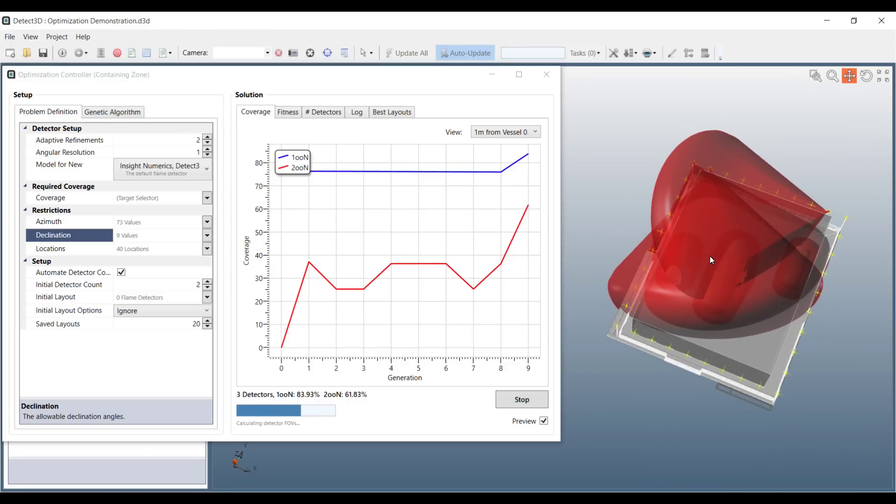
pyautogui.click(527, 133)
pyautogui.click(510, 169)
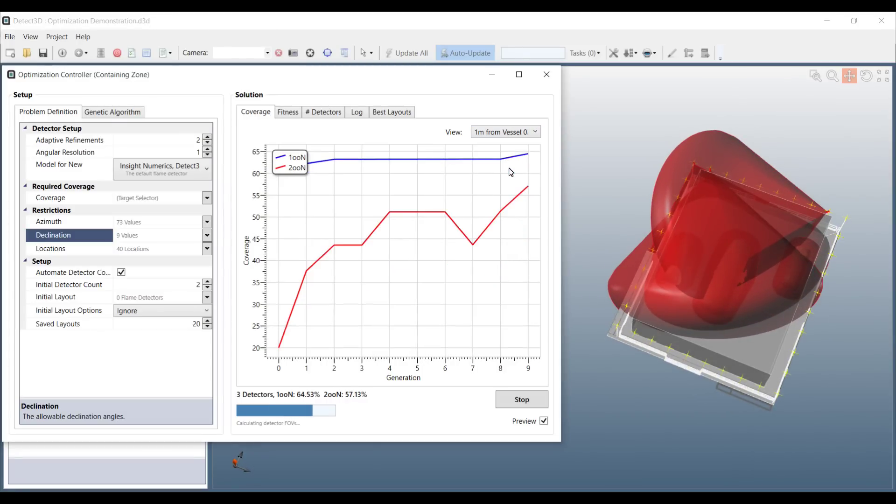
pyautogui.click(521, 133)
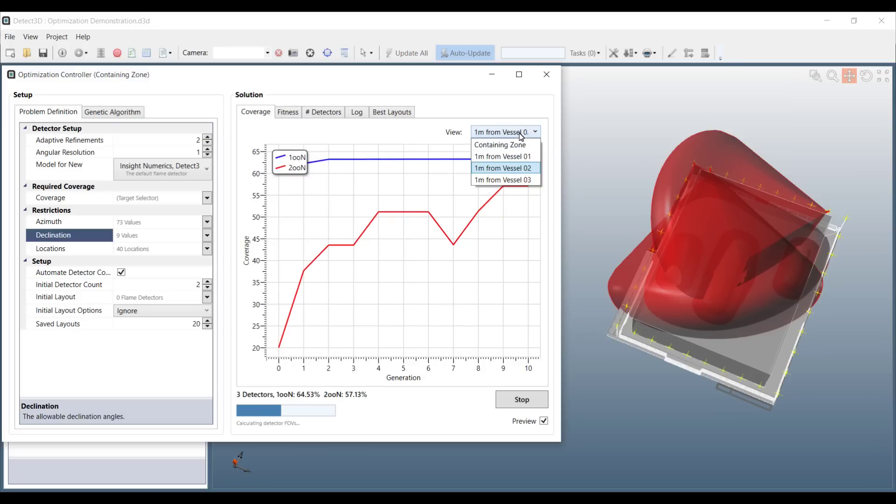
pyautogui.click(515, 161)
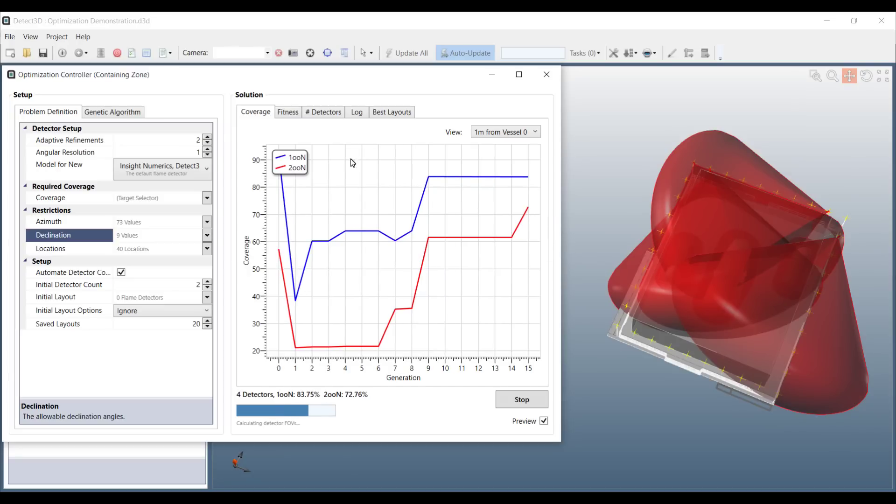
# - Examine the detector count and fitness charts, and read the Generation 22 details in the optimization log
pyautogui.click(327, 117)
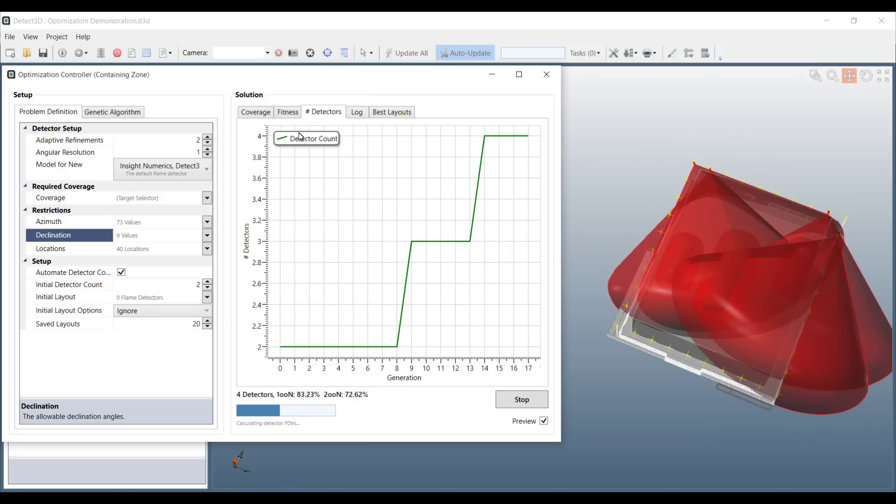
pyautogui.click(289, 118)
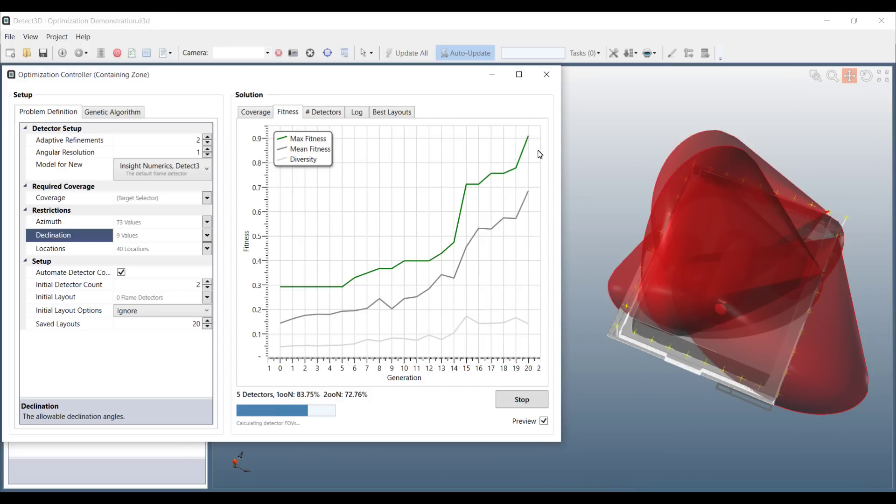
pyautogui.click(357, 114)
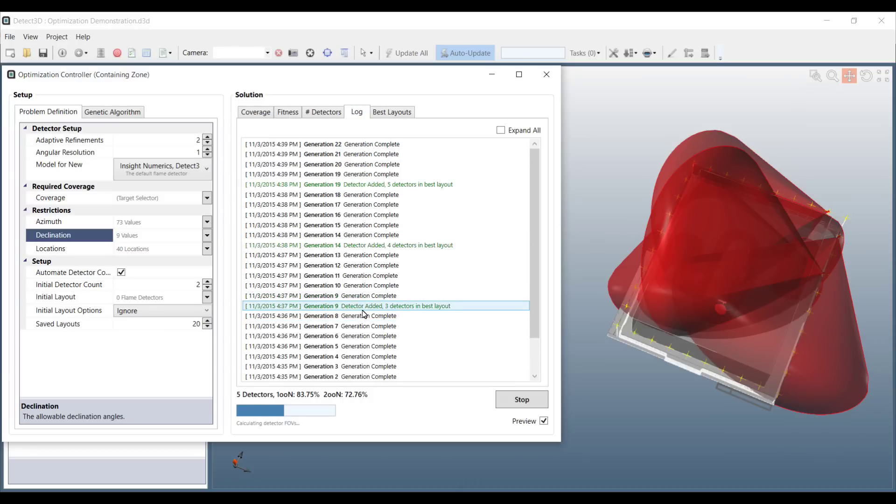
pyautogui.click(371, 146)
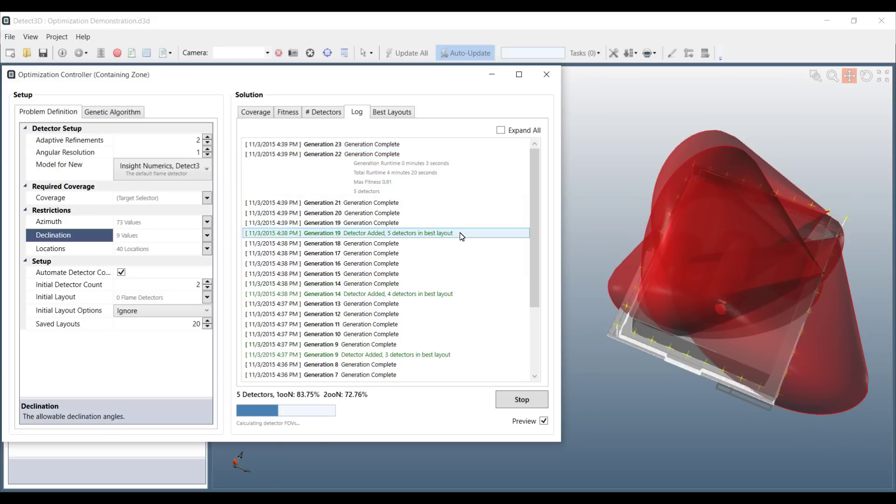
pyautogui.click(366, 162)
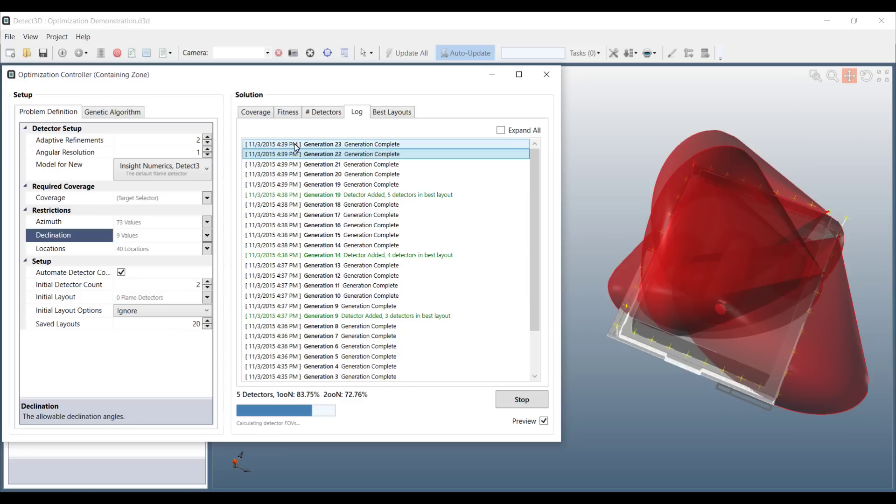
# - Review the updated fitness and coverage charts, the optimization log and the detector count history
pyautogui.click(285, 115)
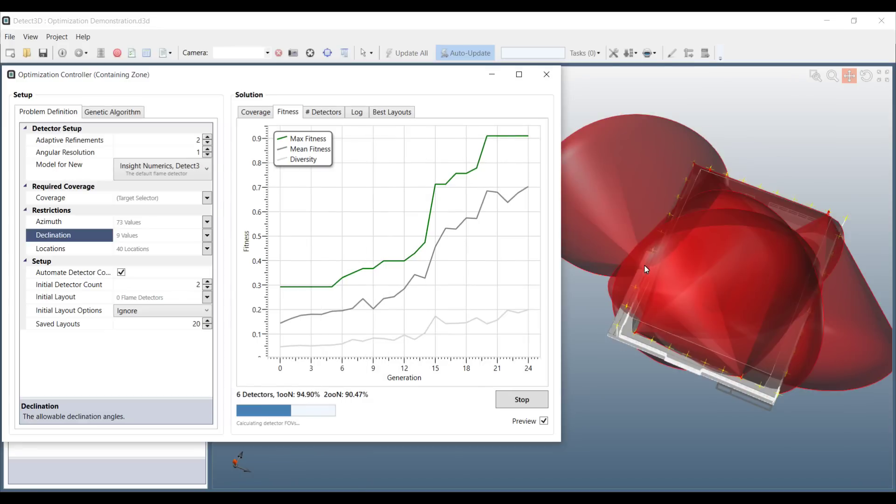
pyautogui.click(261, 114)
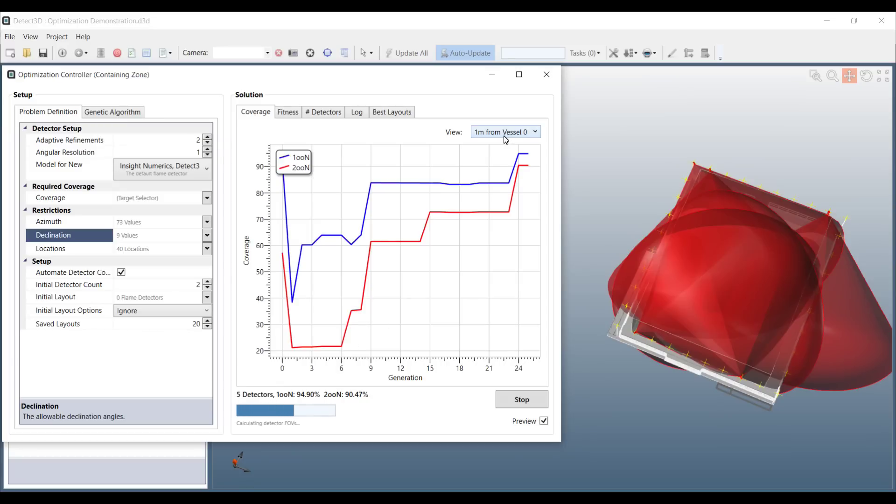
pyautogui.click(358, 114)
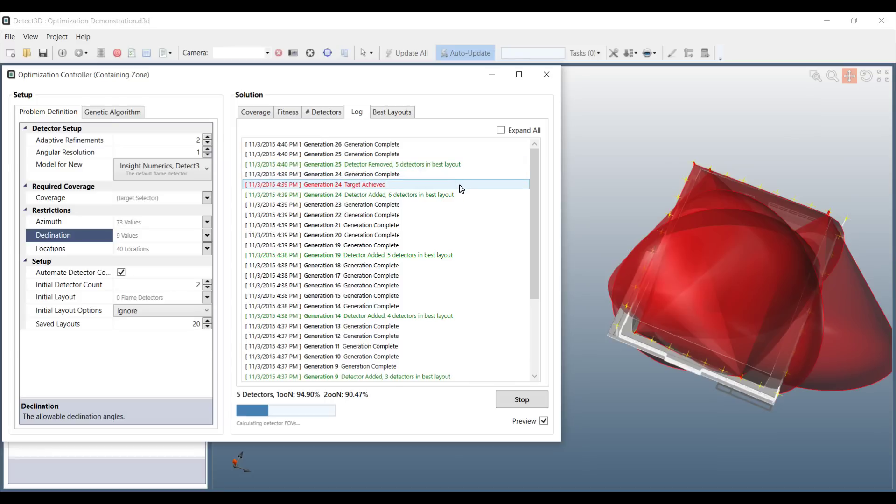
pyautogui.click(332, 115)
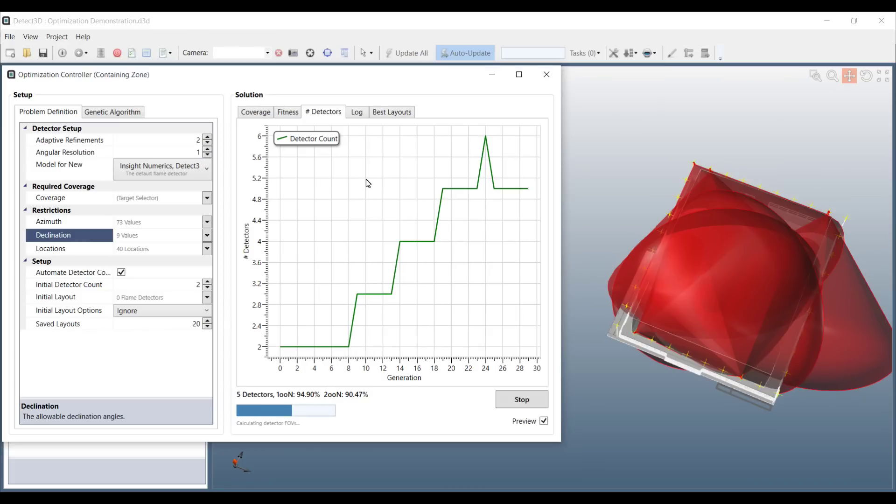
# - Examine the fitness chart and the coverage charts for the Containing Zone and the 1m from Vessel 01, 02 and 03 zones
pyautogui.click(292, 115)
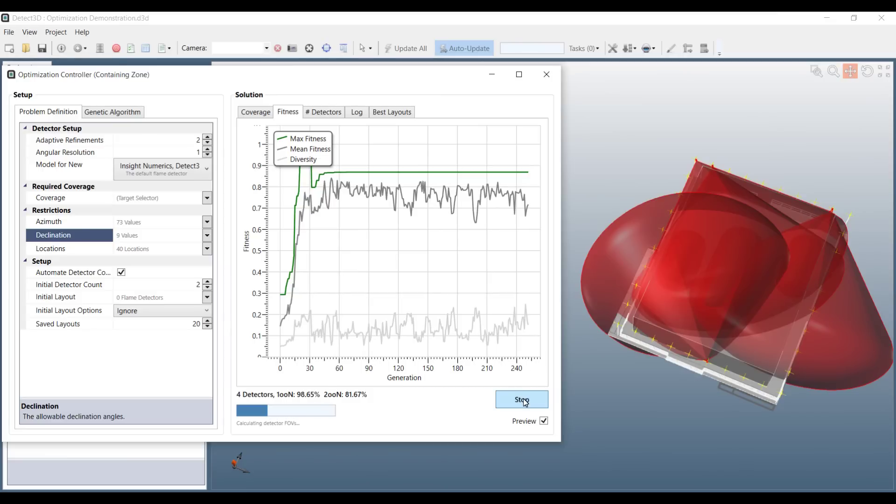
pyautogui.click(262, 115)
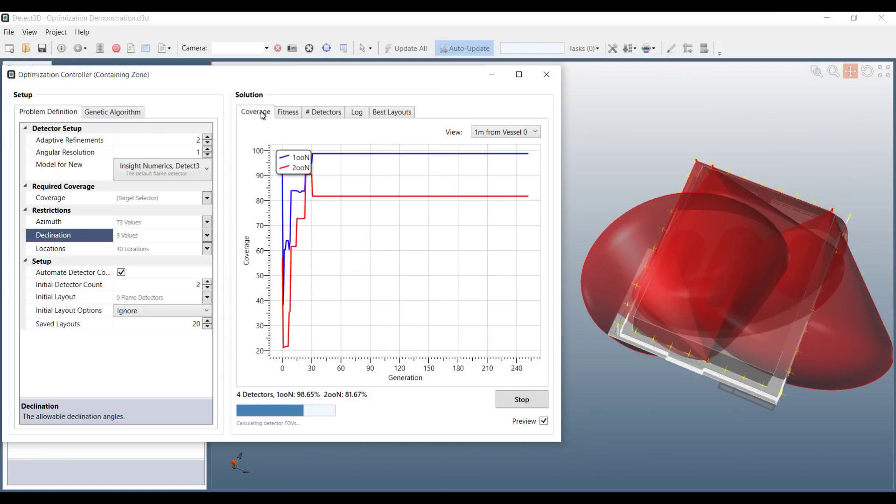
pyautogui.click(496, 137)
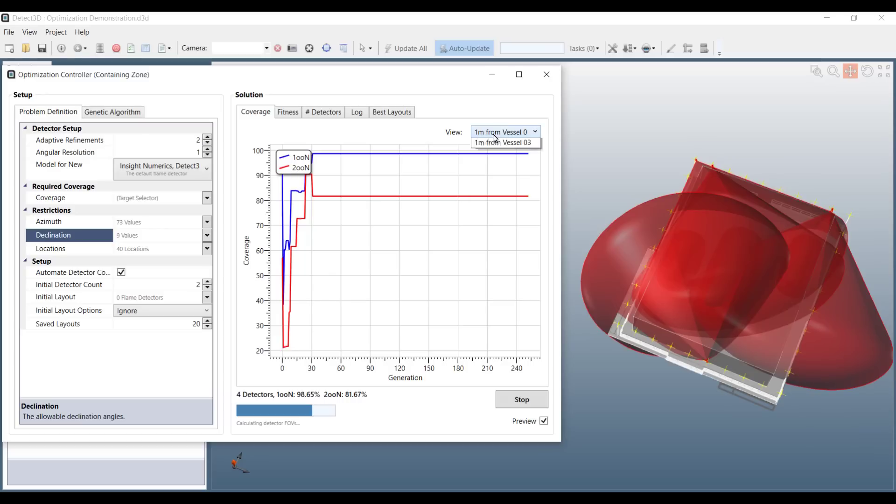
pyautogui.click(496, 146)
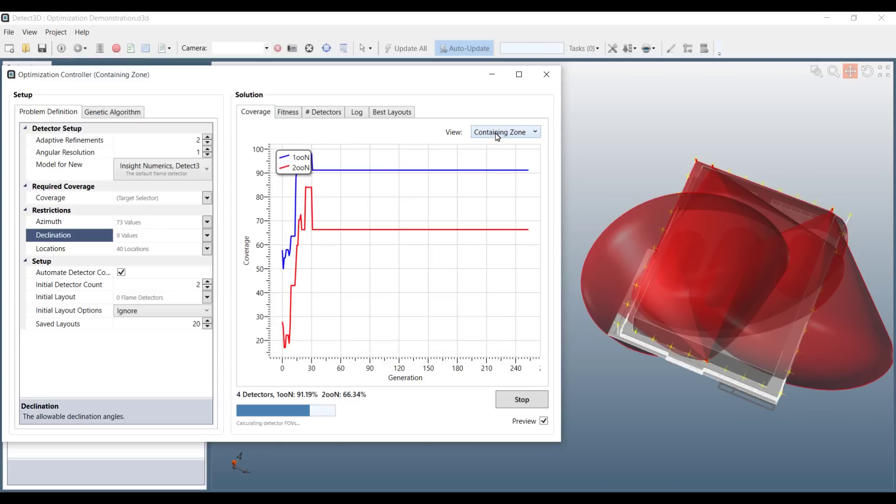
pyautogui.click(497, 133)
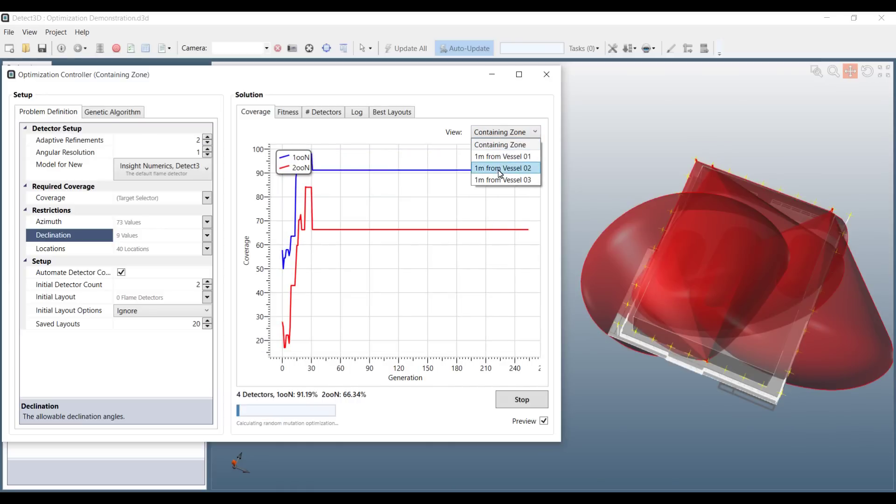
pyautogui.click(500, 169)
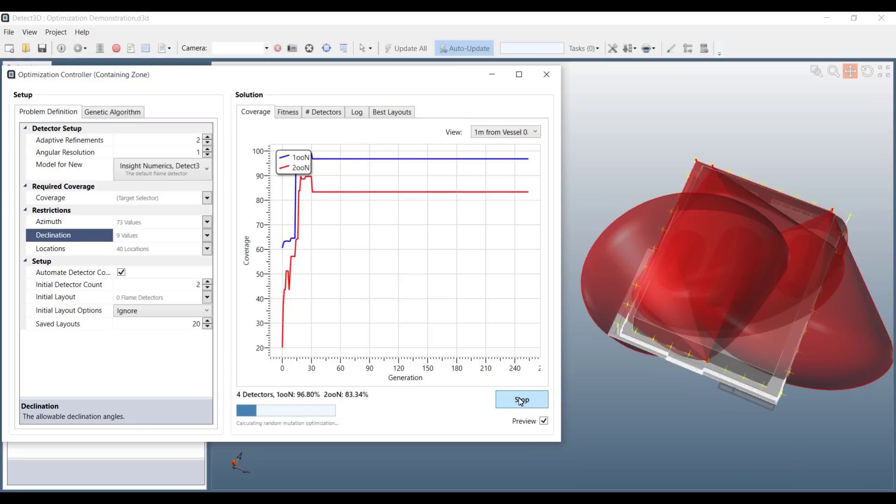
pyautogui.click(506, 132)
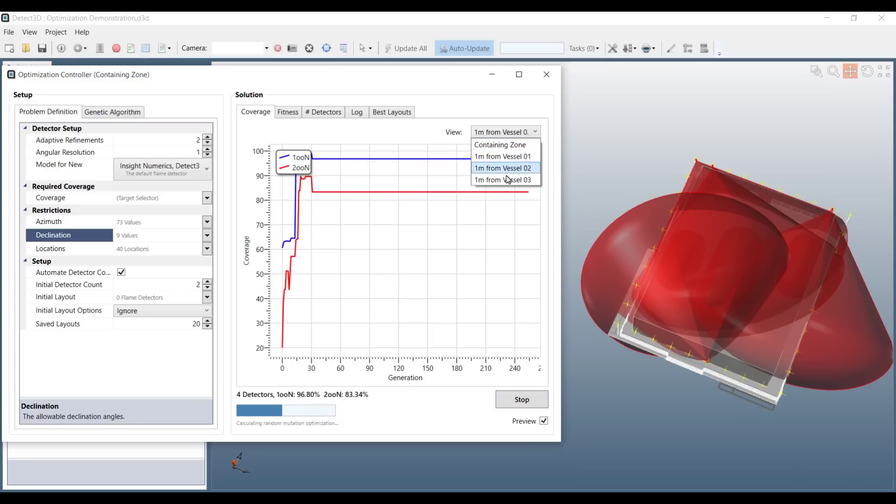
pyautogui.click(507, 180)
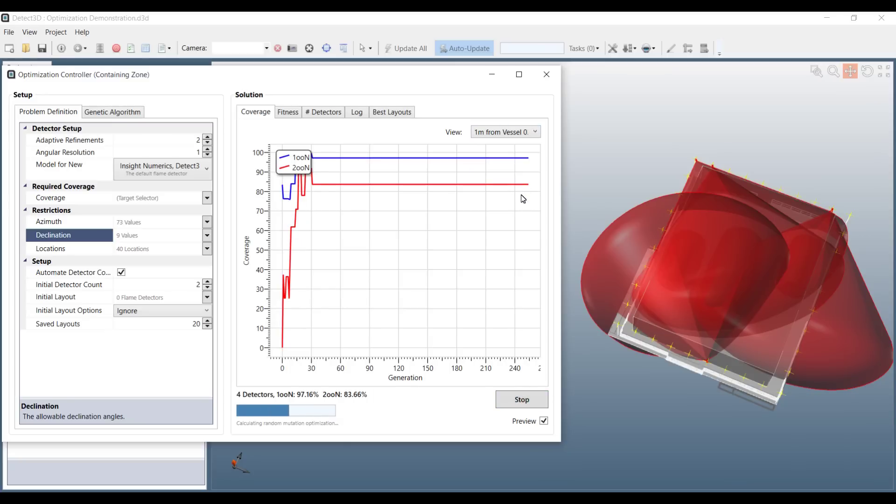
# - Stop the optimization and, after comparing the saved layouts, add Layout 1 to the project, replacing all existing flame detectors
pyautogui.click(523, 399)
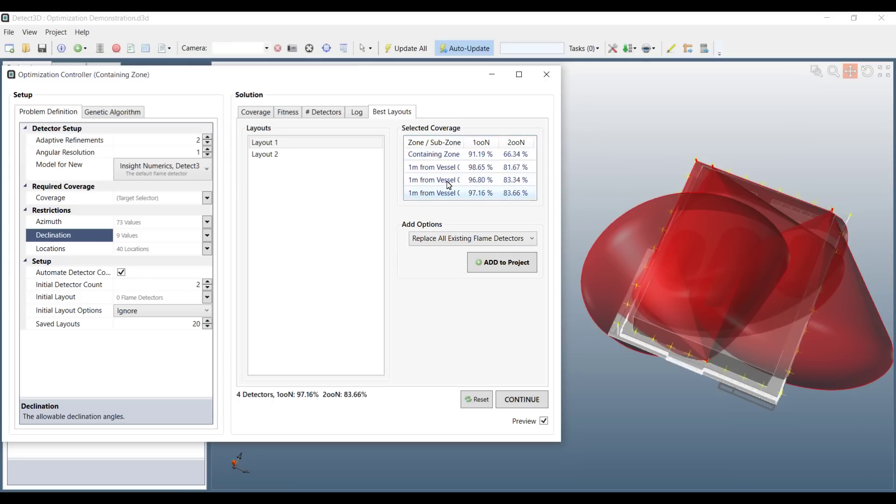
pyautogui.click(316, 156)
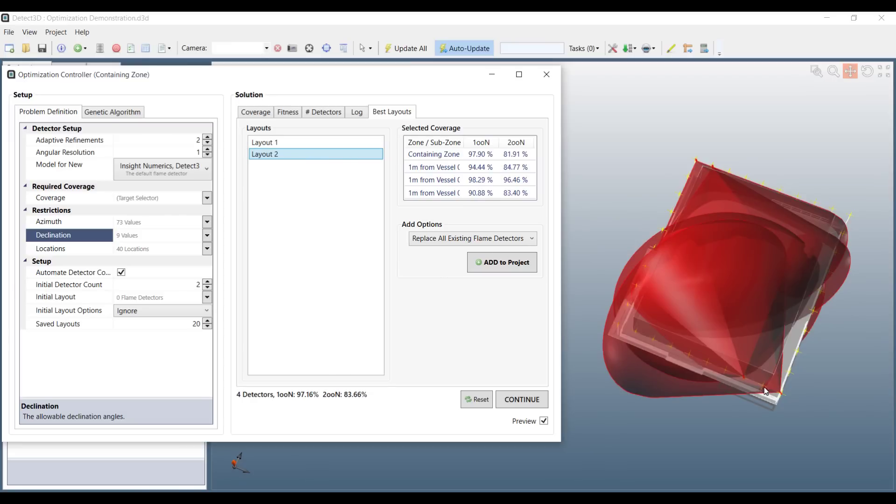
pyautogui.click(328, 142)
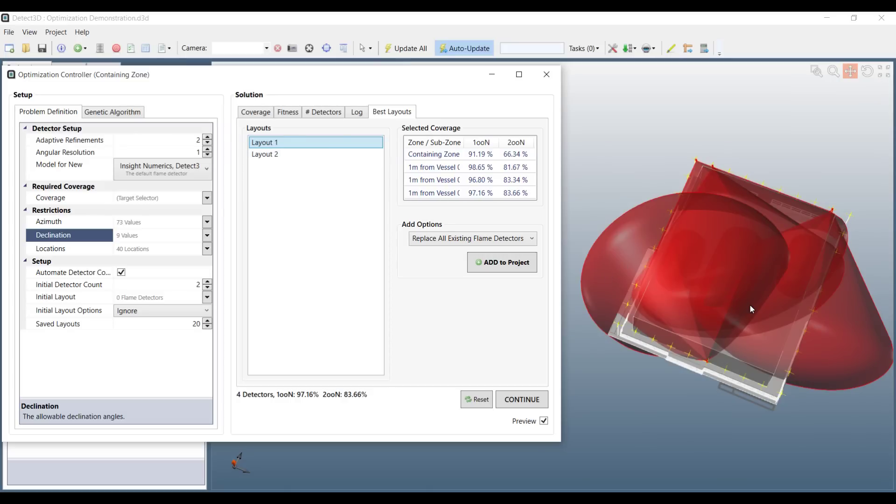
pyautogui.click(512, 260)
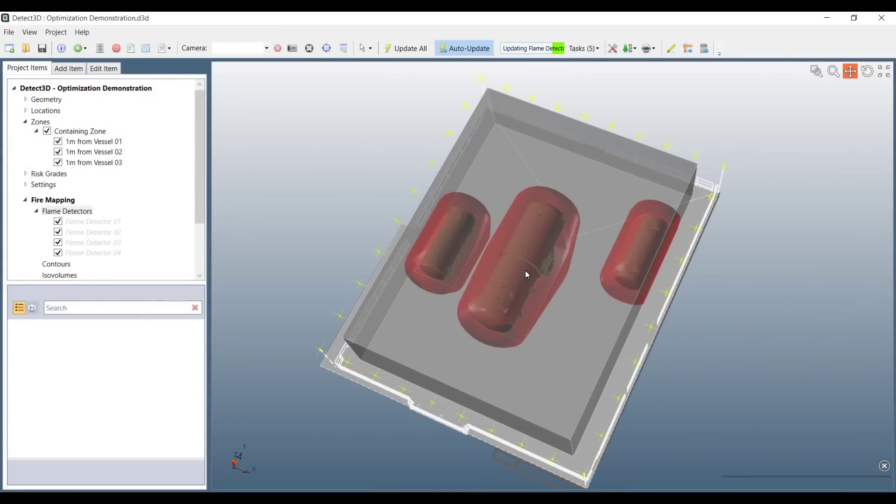
# - Hide all unobstructed detector fields of view and the Containing Zone with its sub-zones, and show the flame detector labels
pyautogui.moveTo(527, 274); pyautogui.dragTo(539, 228)
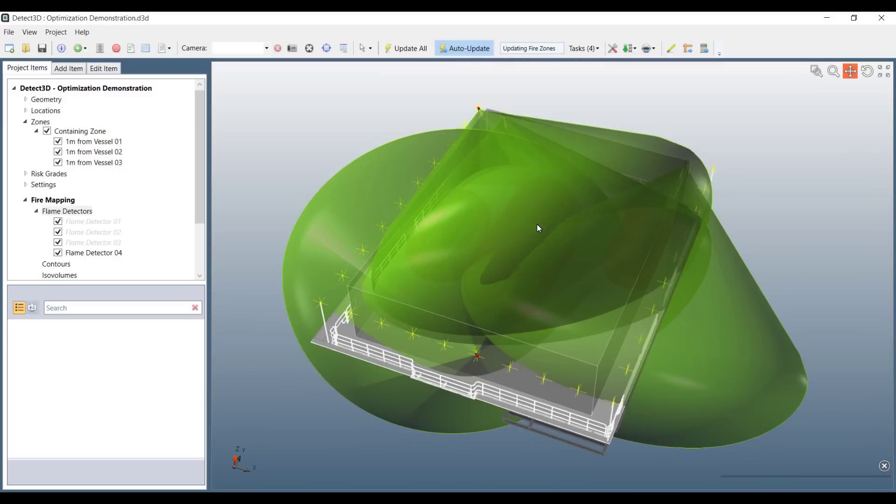
pyautogui.rightClick(78, 215)
pyautogui.click(131, 260)
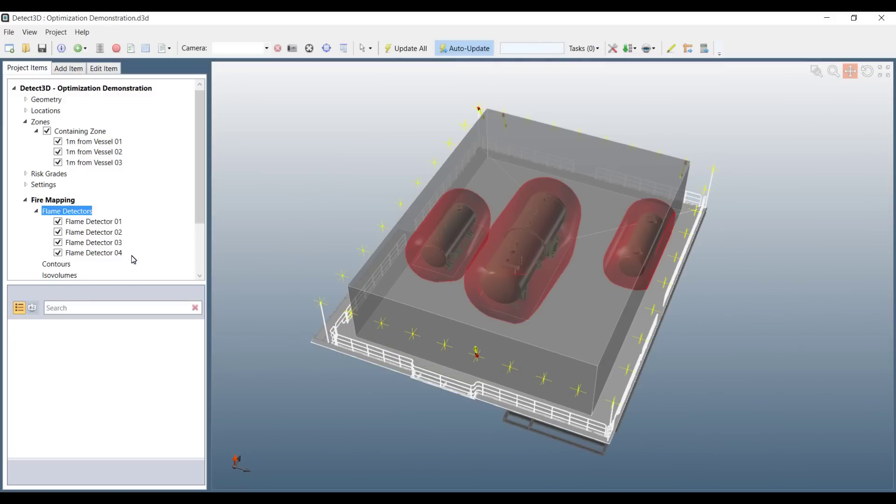
pyautogui.rightClick(86, 211)
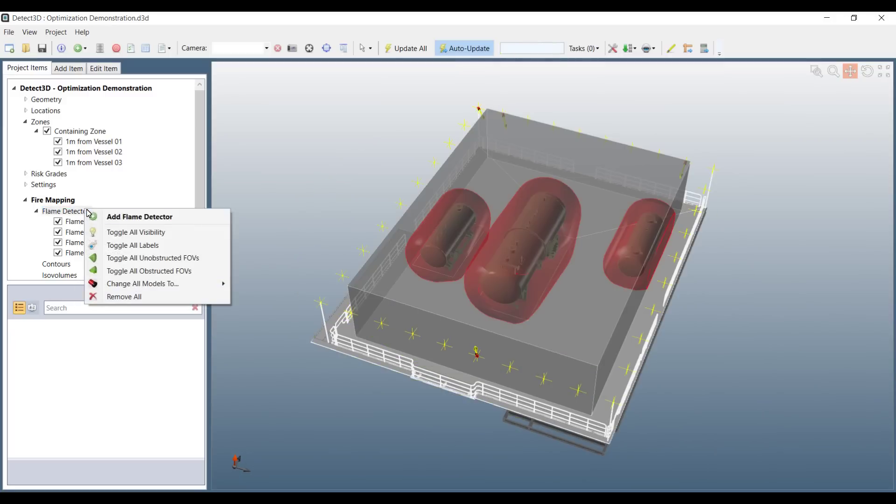
pyautogui.click(132, 246)
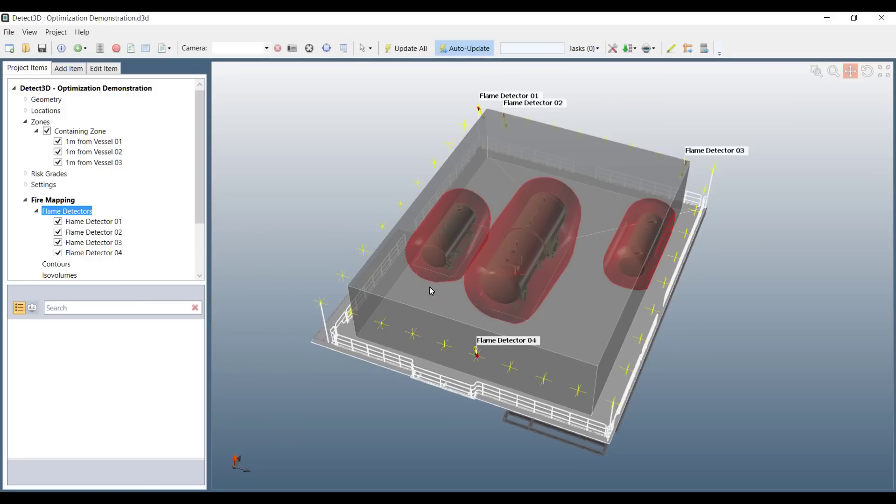
pyautogui.click(47, 131)
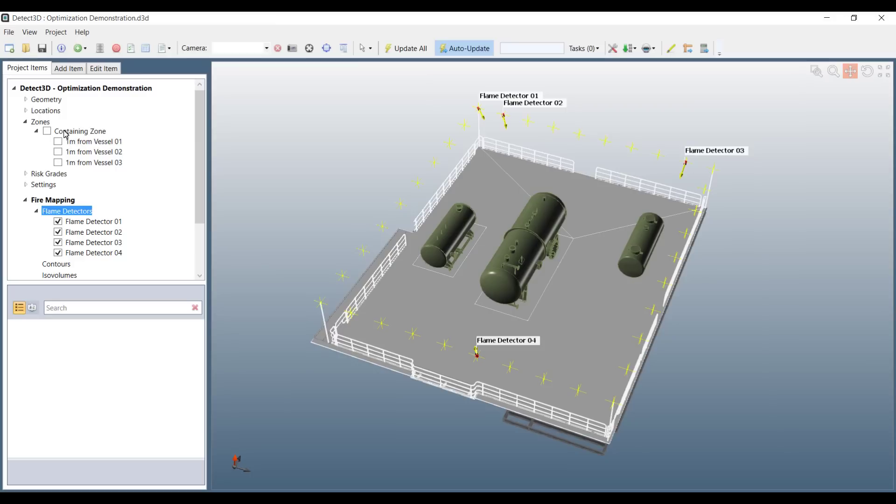
# - Review the flame detector coverage results for the Containing Zone and its three vessel sub-zones
pyautogui.click(145, 48)
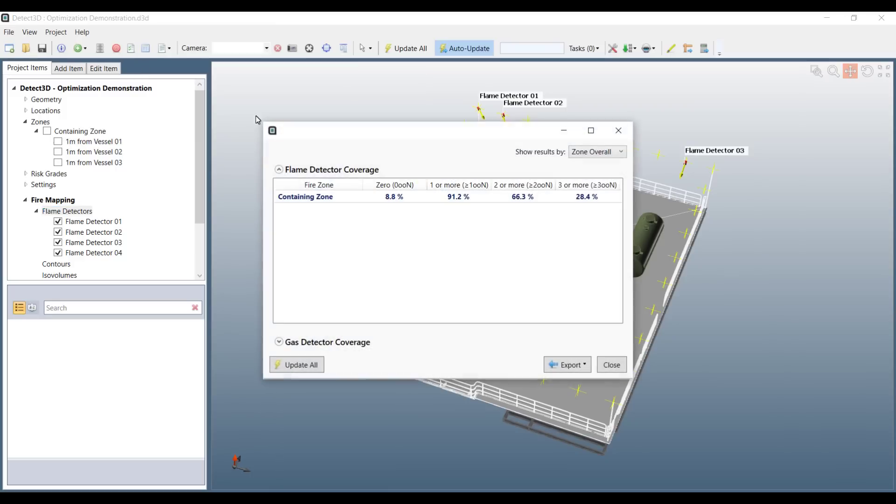
pyautogui.doubleClick(321, 196)
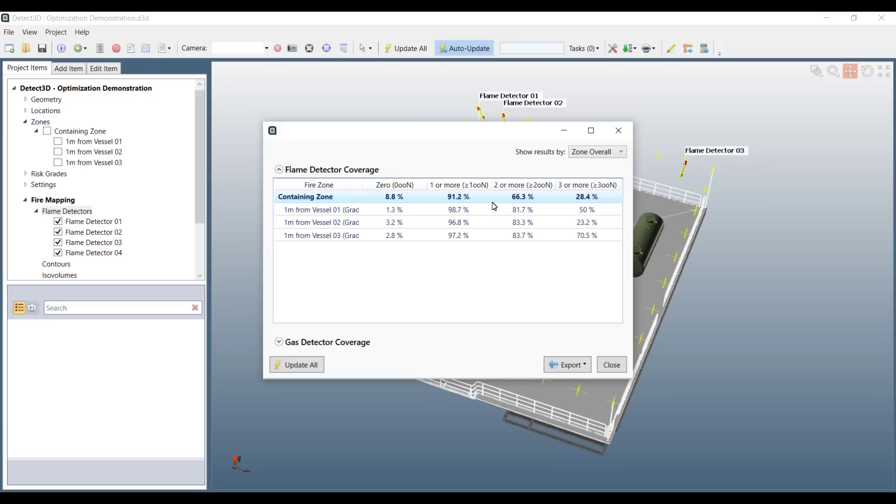
pyautogui.click(616, 360)
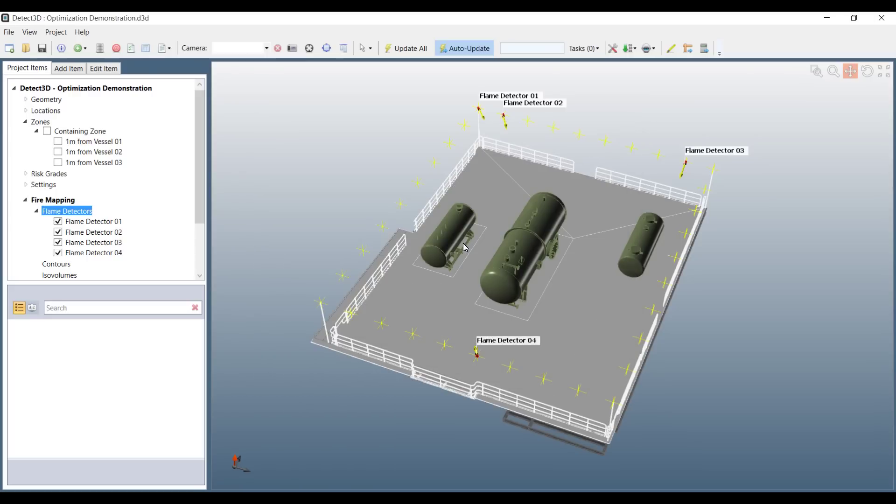
# - Add a coverage contour for the Containing Zone on the XY plane at Z = 1 meter
pyautogui.rightClick(69, 264)
pyautogui.click(100, 272)
pyautogui.doubleClick(107, 200)
pyautogui.write('1')
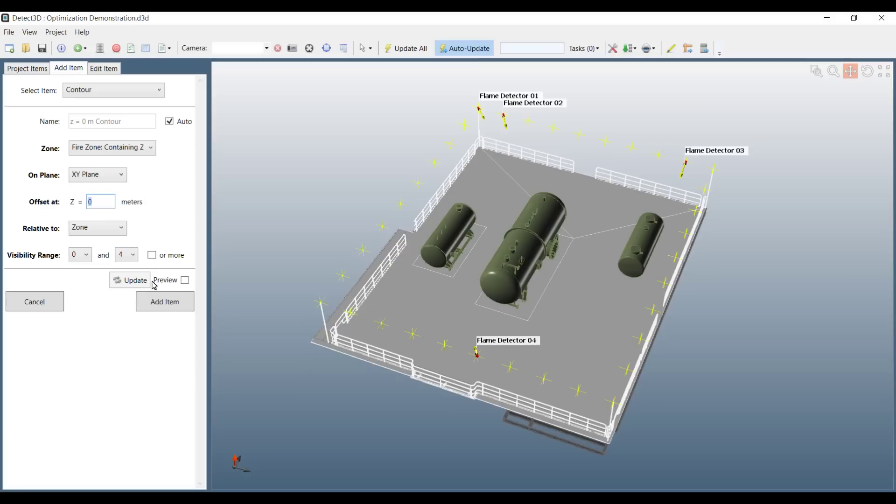
pyautogui.click(158, 300)
pyautogui.click(40, 71)
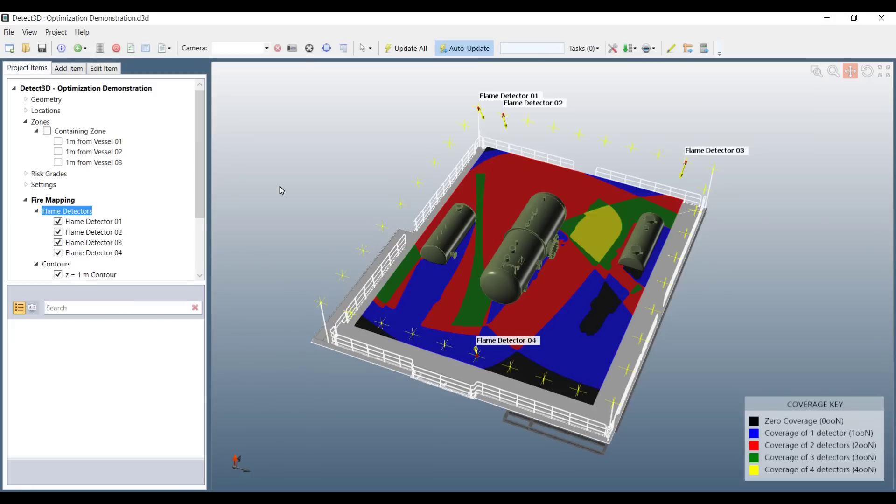
# - Show the 1m from Vessel 01, 02 and 03 zones and hide the z = 1 m contour
pyautogui.click(58, 141)
pyautogui.click(58, 152)
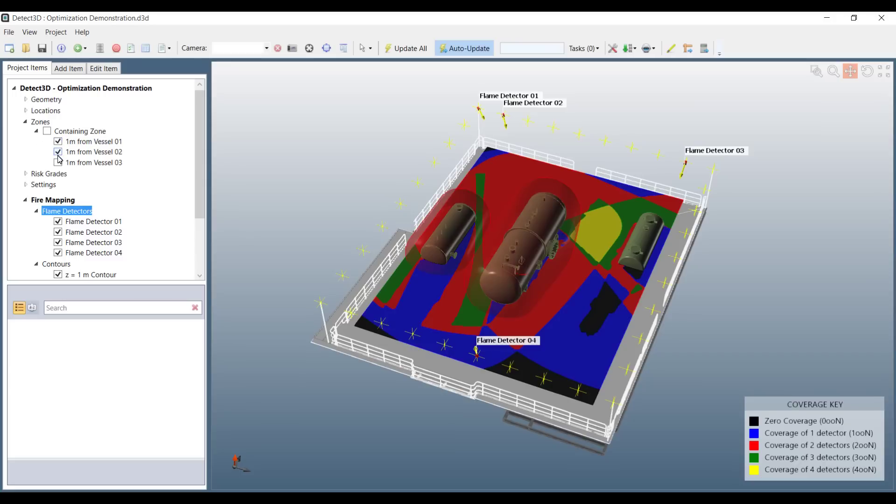
pyautogui.click(58, 162)
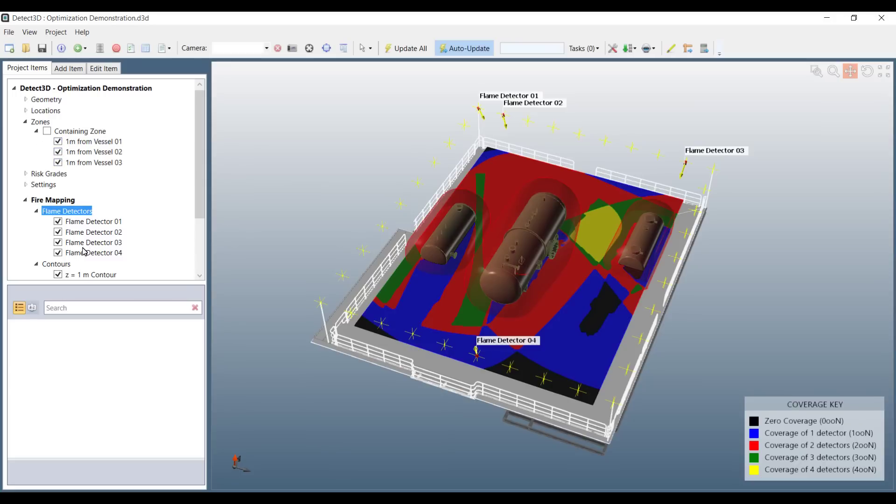
pyautogui.click(58, 275)
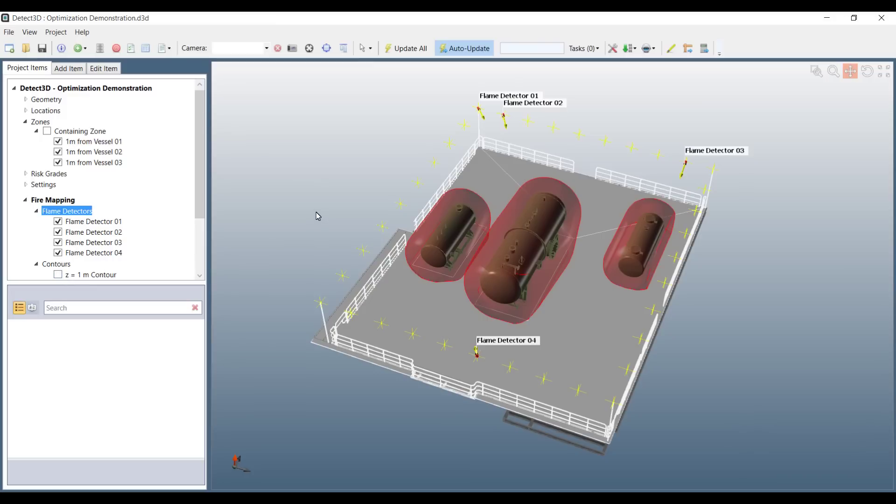